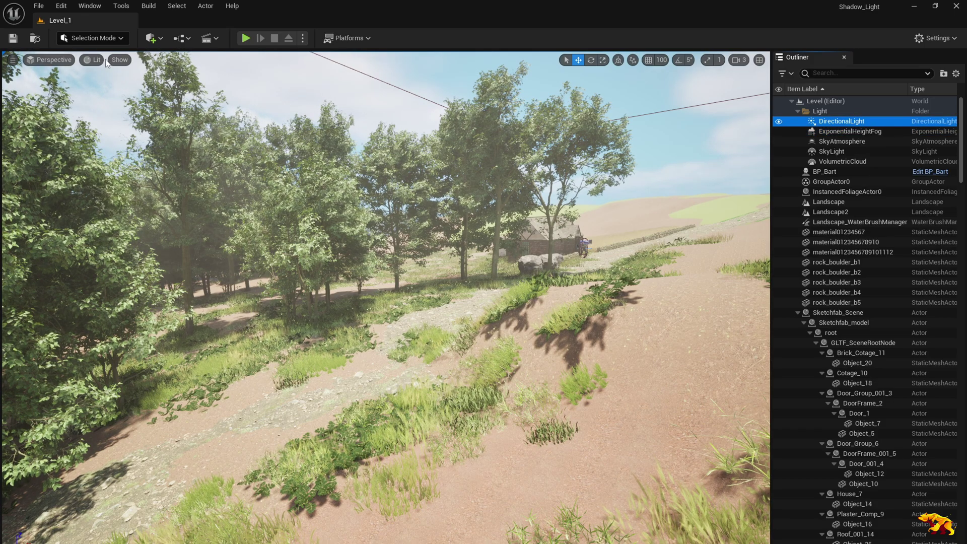
Restore the Details panel from the Window menu and select the DirectionalLight
click(87, 7)
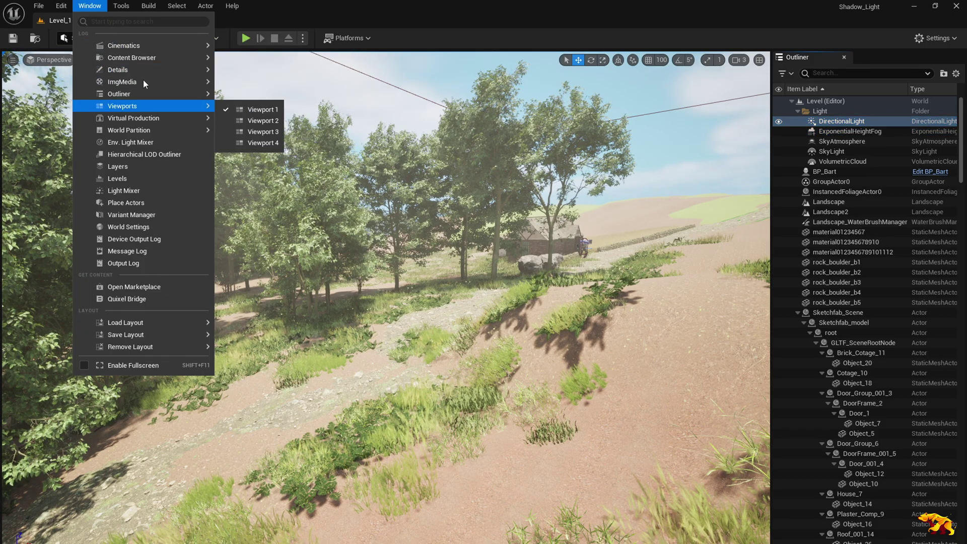
click(236, 70)
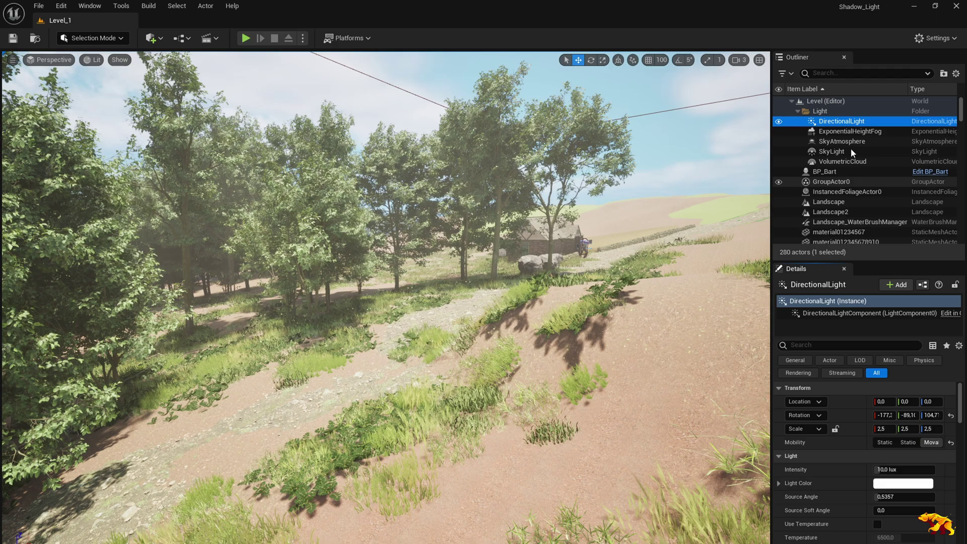
click(842, 121)
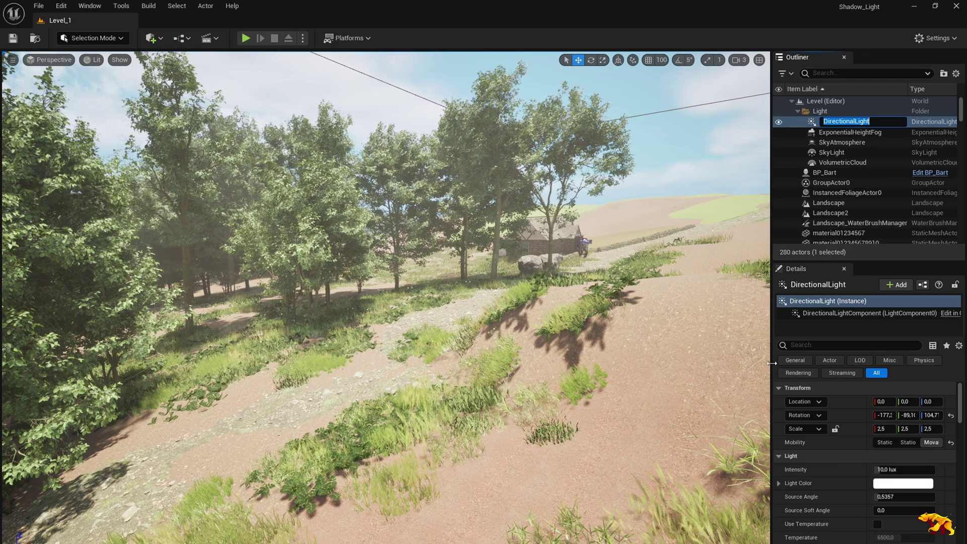
drag(772, 364, 697, 364)
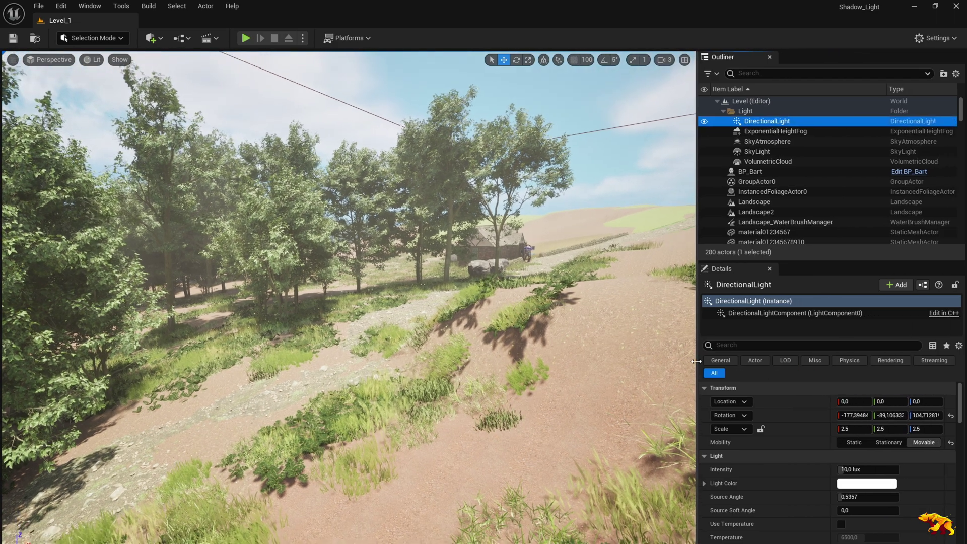
scroll(868, 438, down, 2)
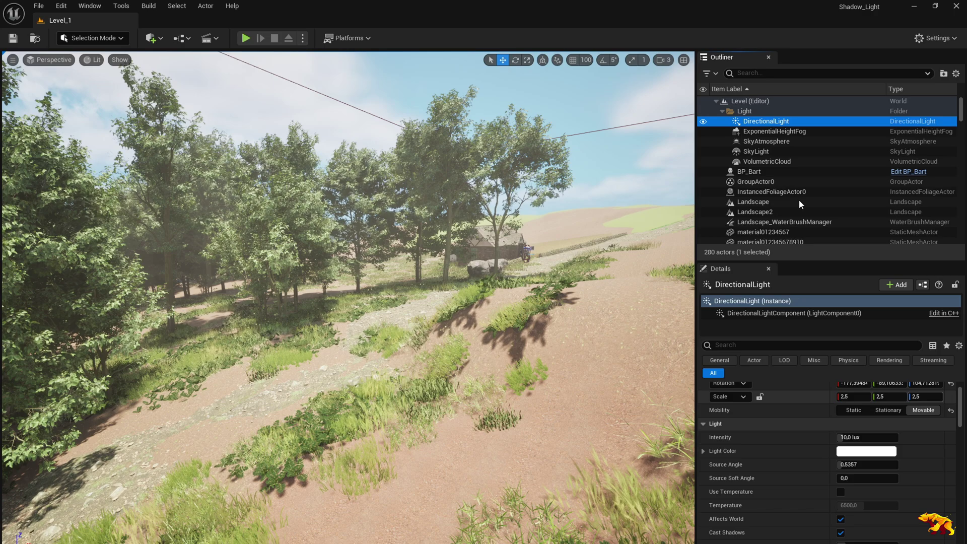
Inspect the ExponentialHeightFog, SkyLight and VolumetricCloud actors, then open the Blueprints dropdown
click(775, 131)
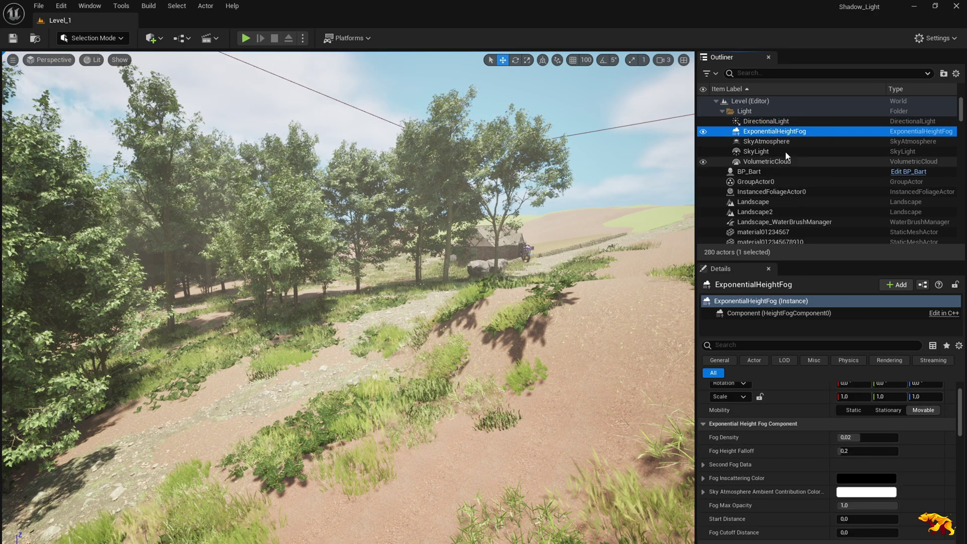
click(766, 141)
click(753, 161)
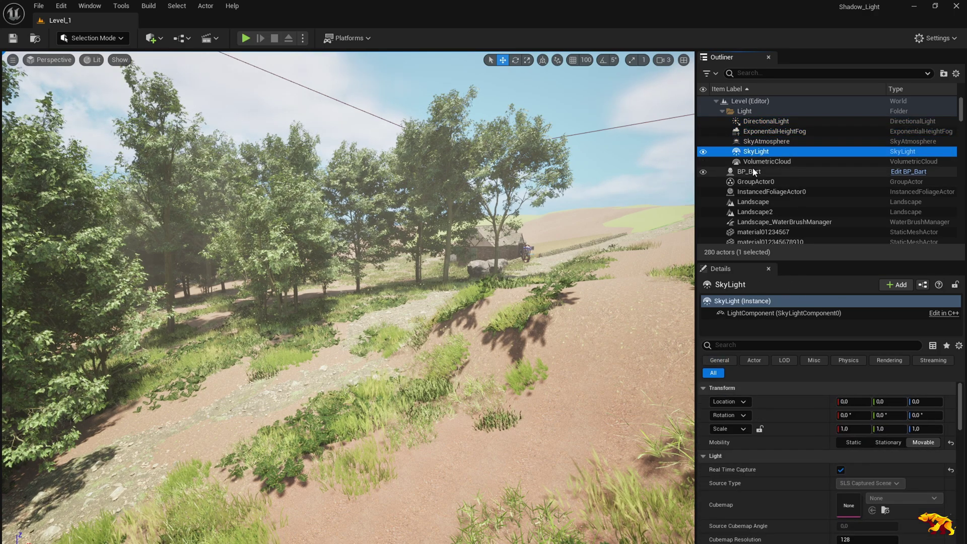
drag(697, 303, 792, 302)
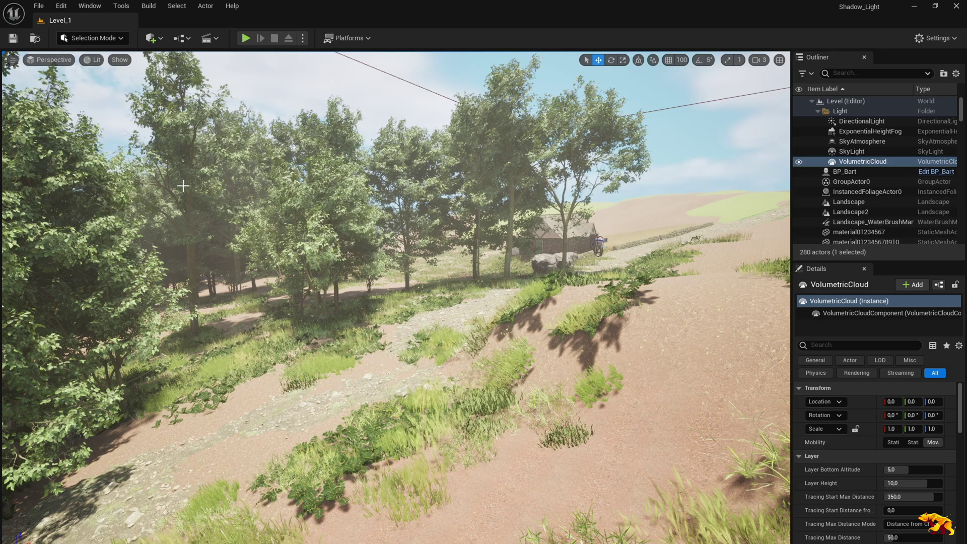
click(181, 38)
mouse_move(232, 87)
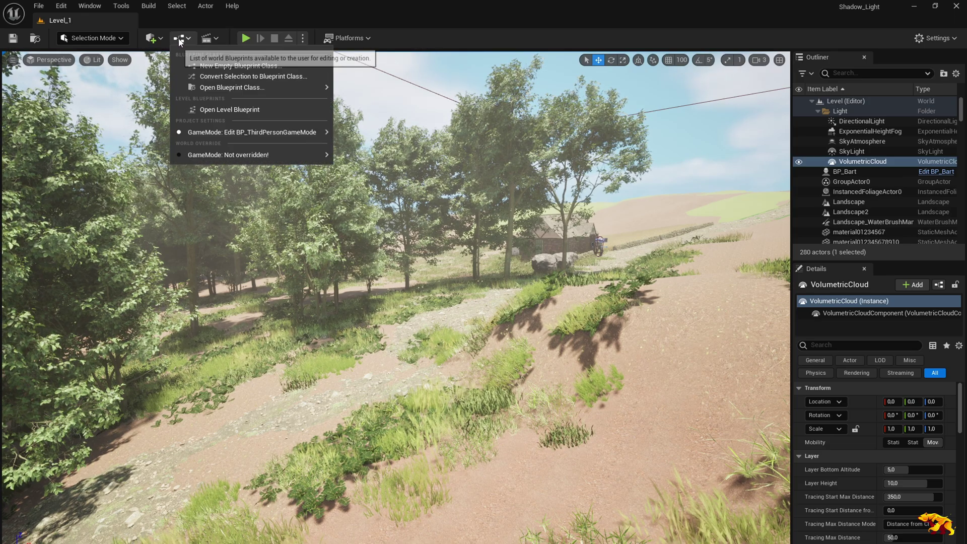
Open the Level Blueprint and add a new Float variable
click(219, 111)
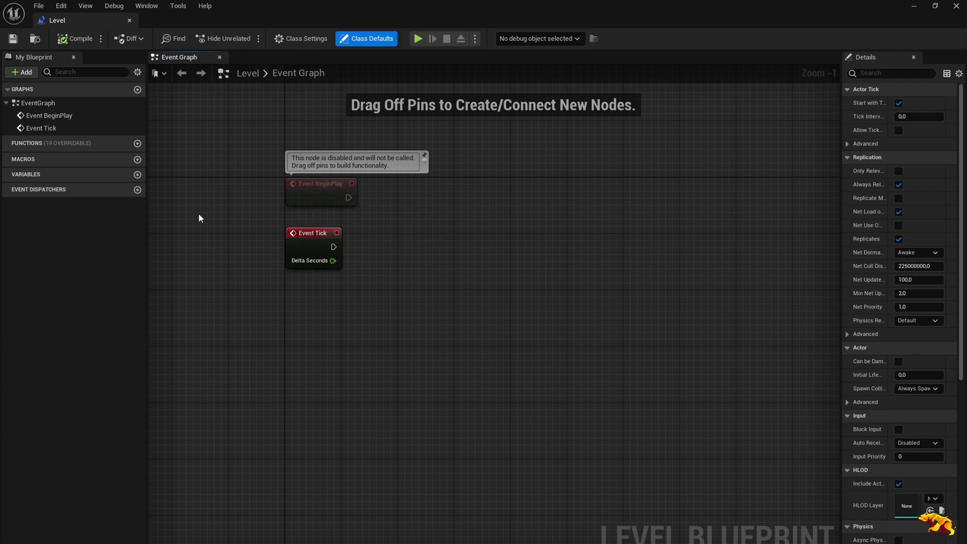
click(138, 176)
text(daySpeeed)
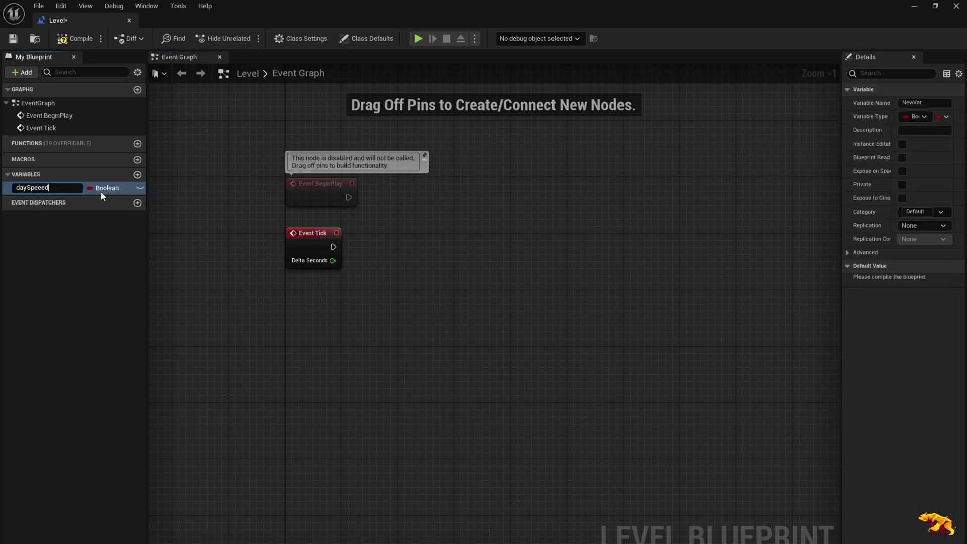
key(Return)
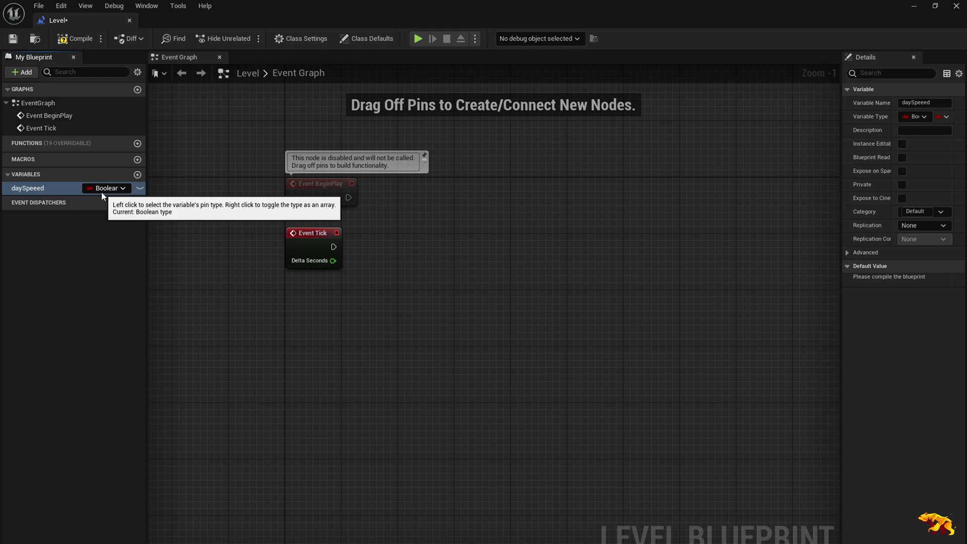
click(106, 188)
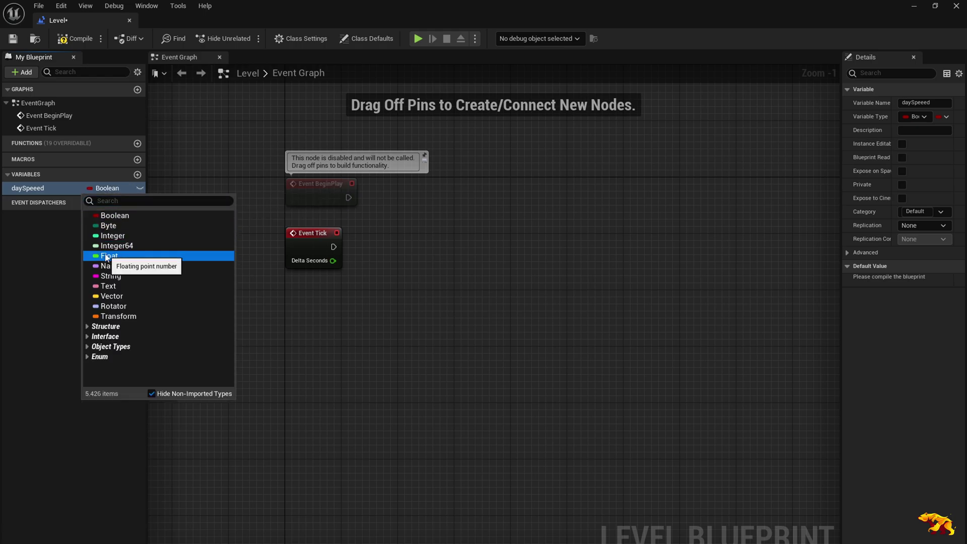
click(107, 257)
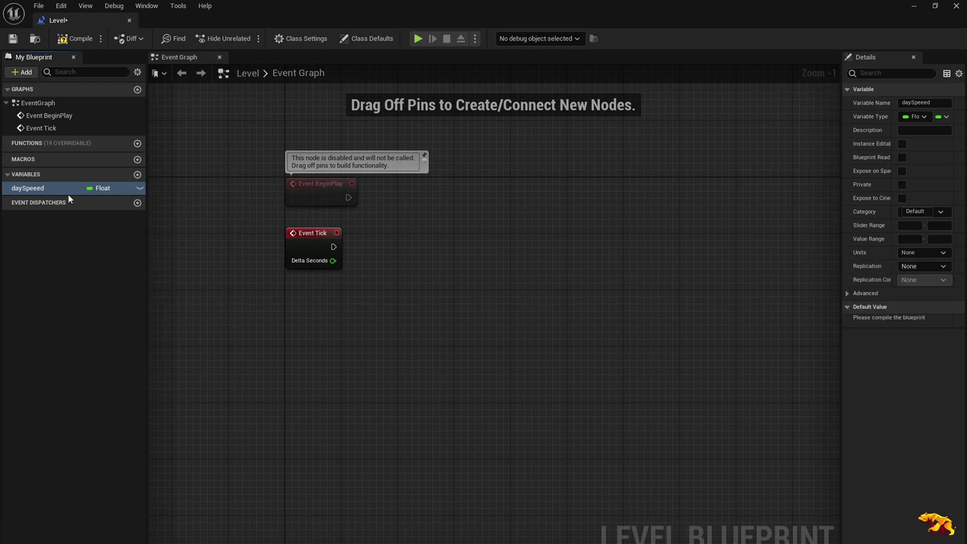
Correct the variable's name to daySpeed and compile the blueprint
double_click(38, 188)
right_click(35, 189)
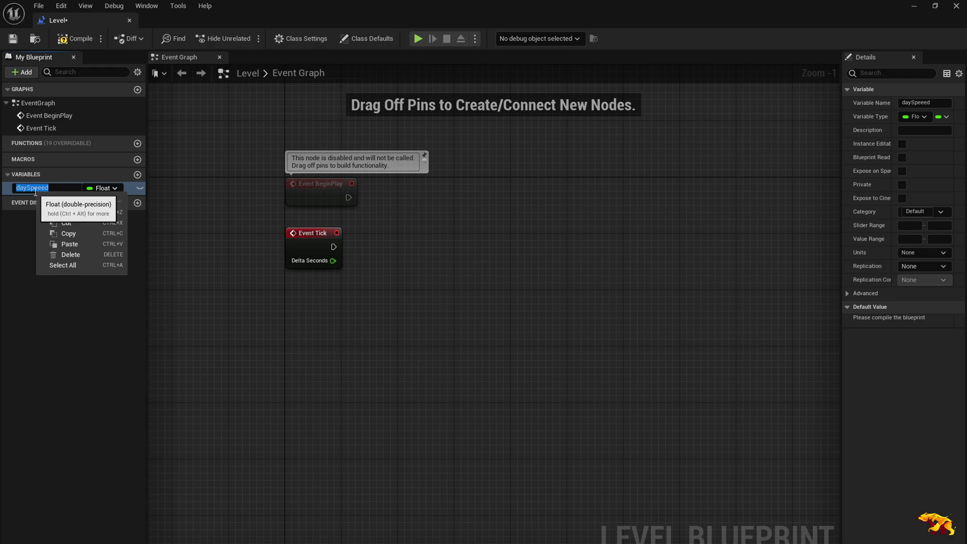
click(39, 189)
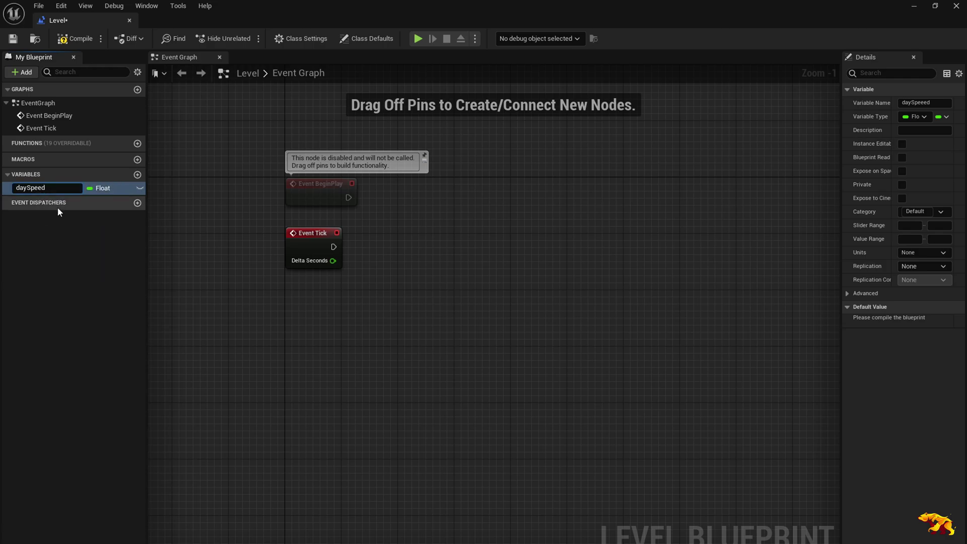
key(Return)
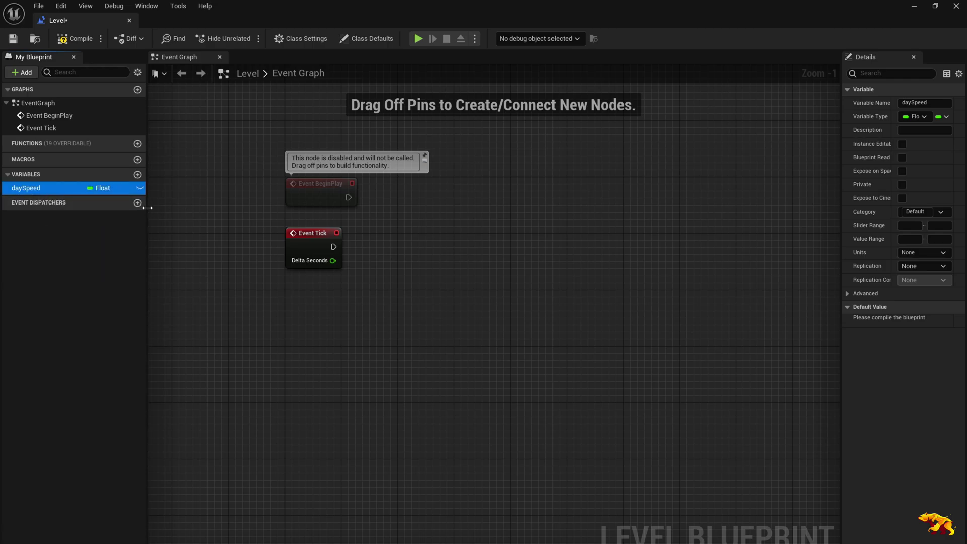
click(75, 39)
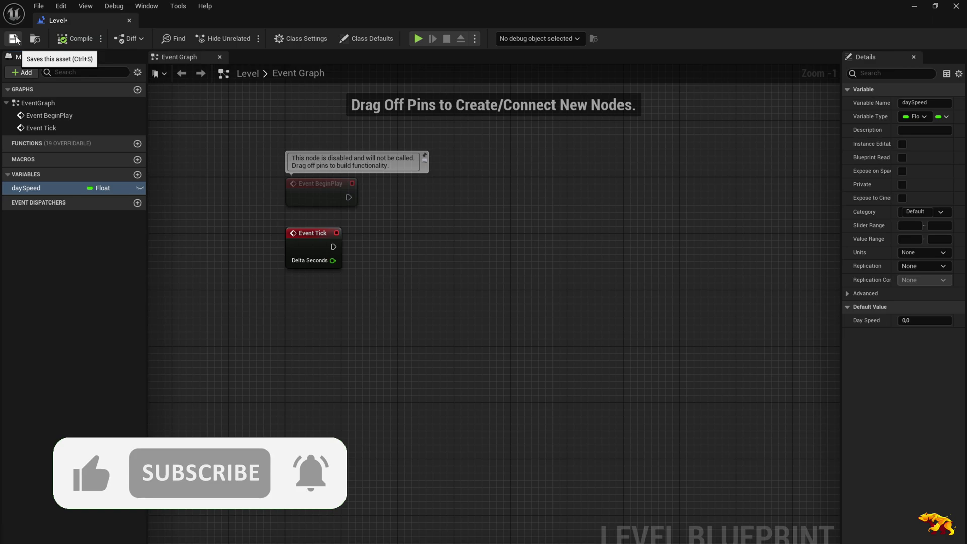
Save, set daySpeed's default to 15.0, and place a daySpeed getter node
click(13, 39)
click(912, 320)
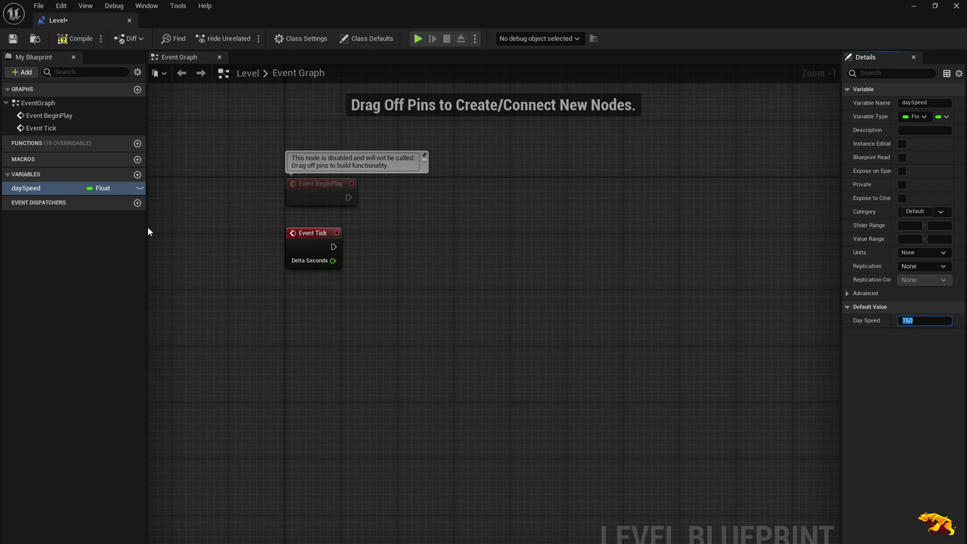
drag(44, 189, 321, 304)
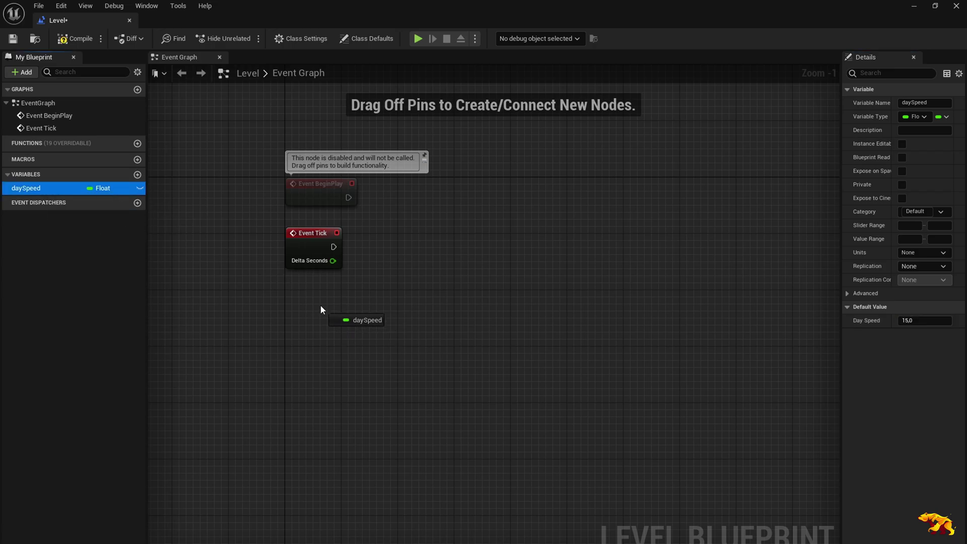
click(354, 326)
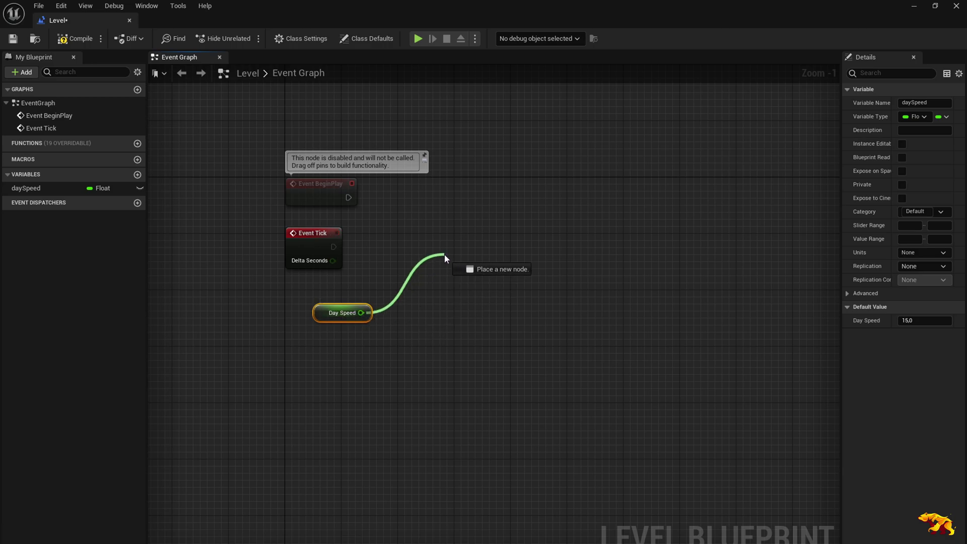
Add a Multiply node with Day Speed wired to its second input
drag(362, 312, 447, 257)
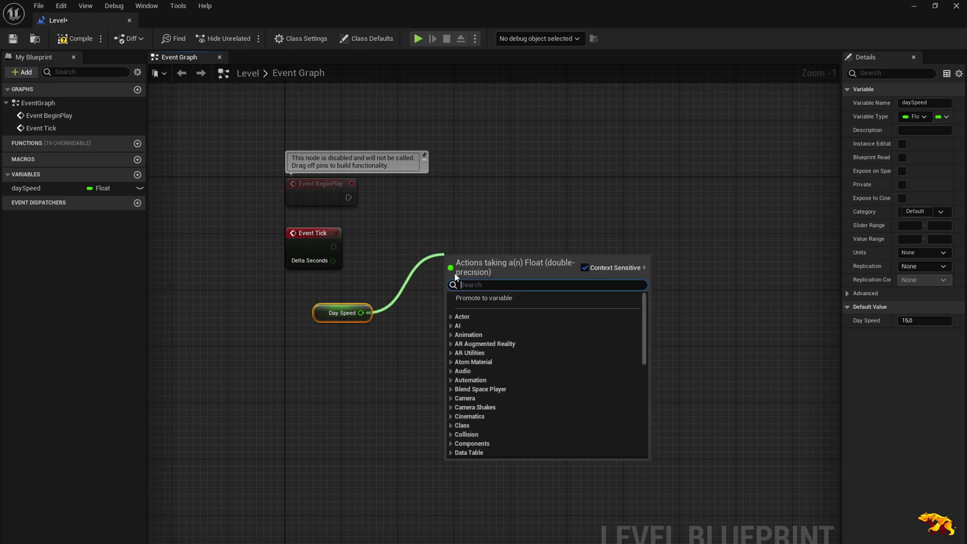
text(multipl)
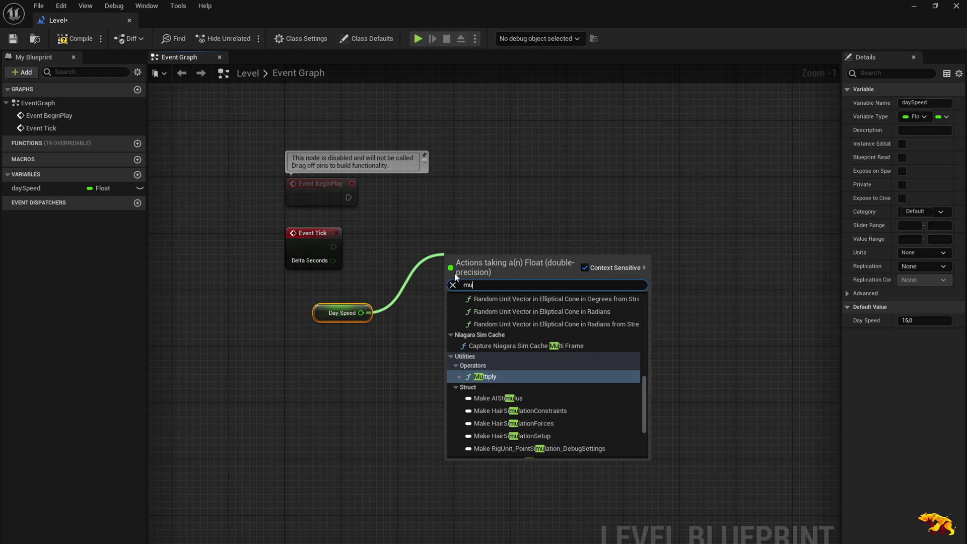
click(481, 358)
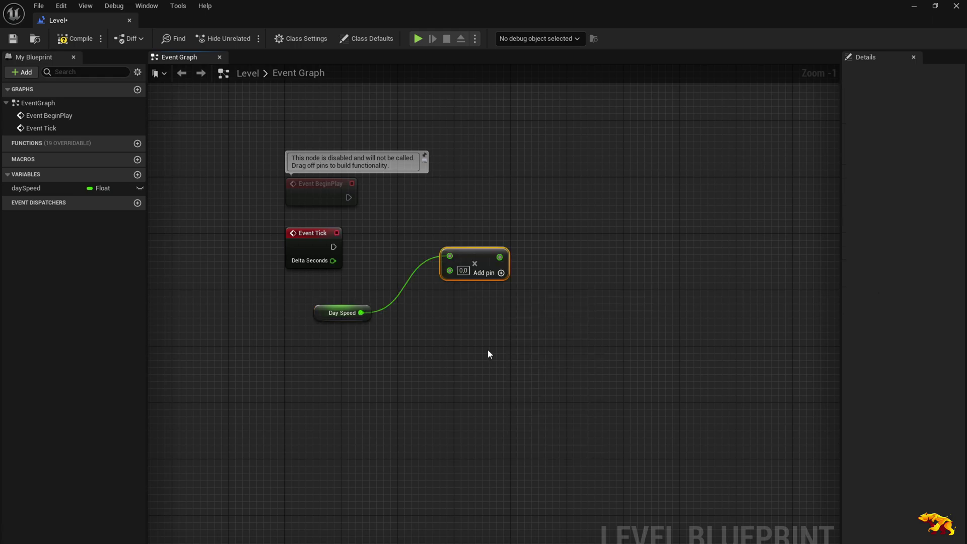
drag(361, 312, 360, 317)
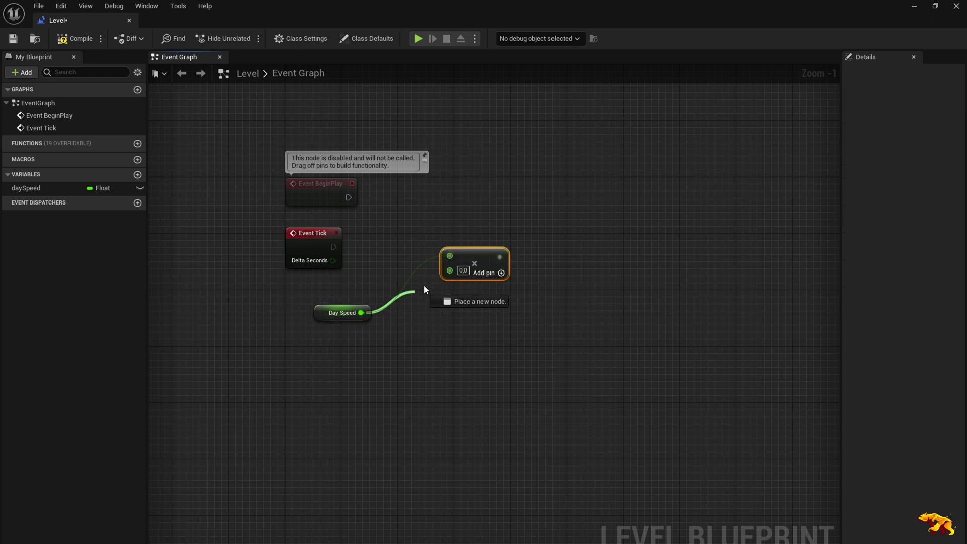
click(447, 272)
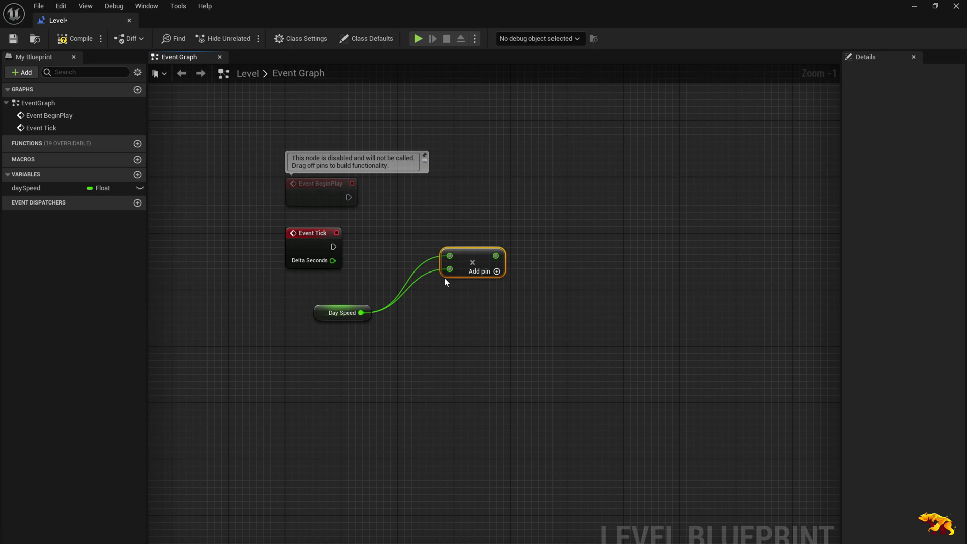
Wire Event Tick's Delta Seconds into the Multiply's first input
drag(334, 261, 448, 257)
click(363, 257)
drag(333, 260, 450, 256)
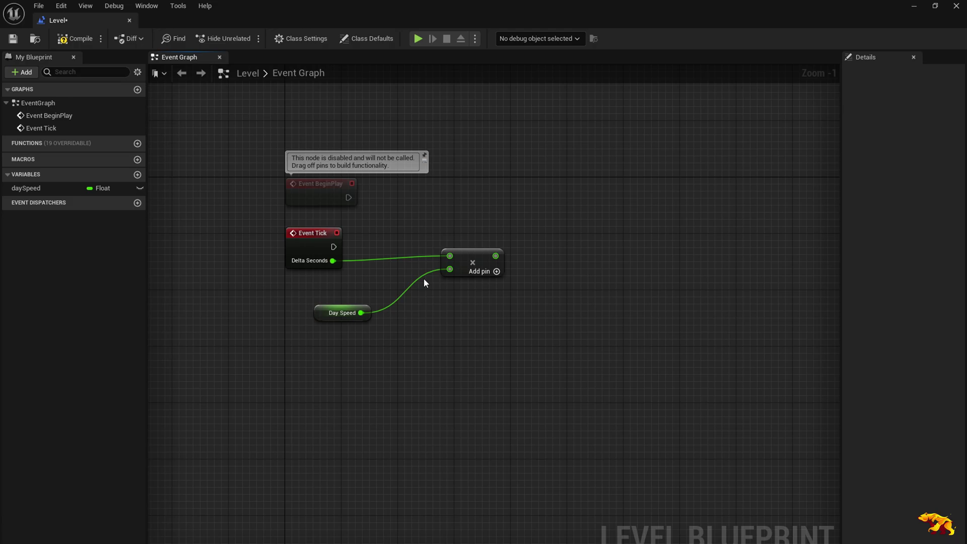
Add a Make Rotator node fed by the Multiply result on Y (Pitch)
right_click(535, 298)
text(mka)
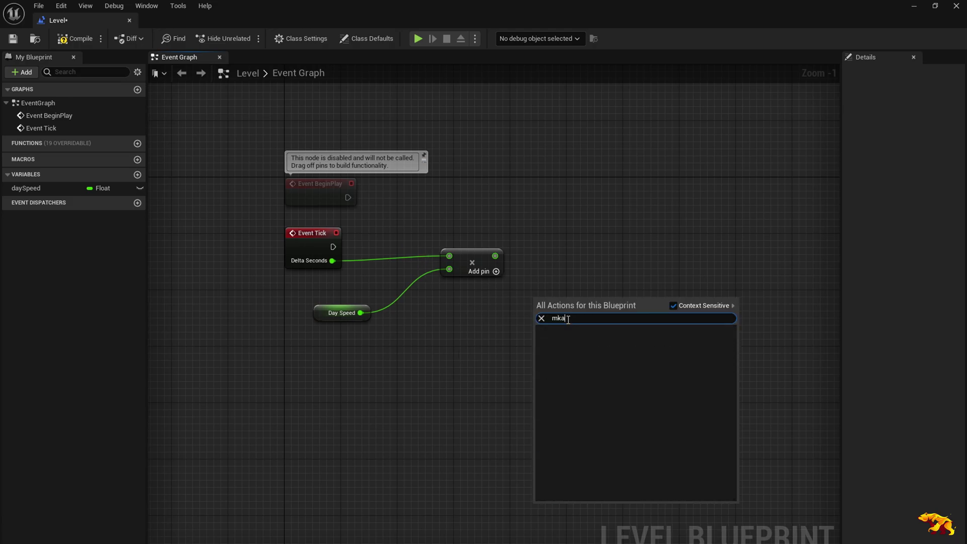
key(BackSpace)
key(BackSpace)
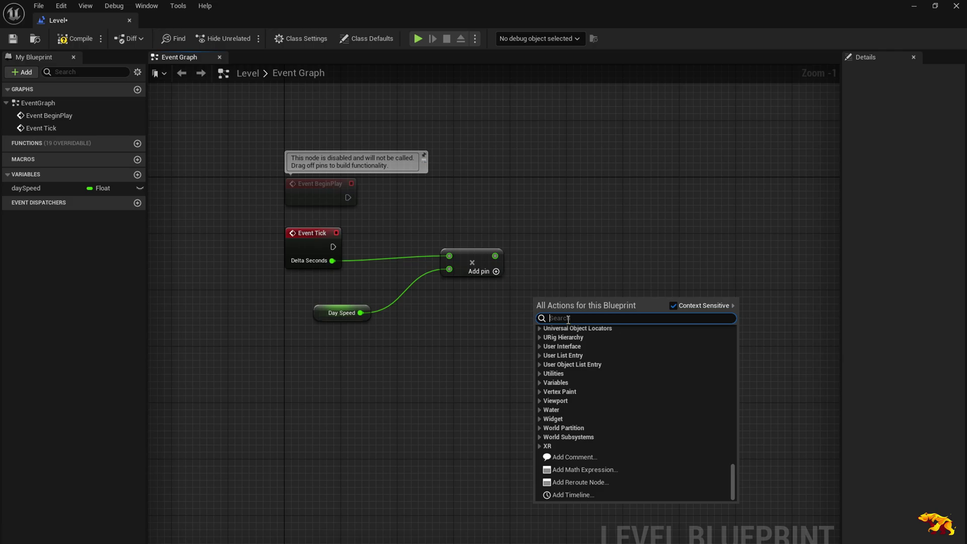
text(ake rotat)
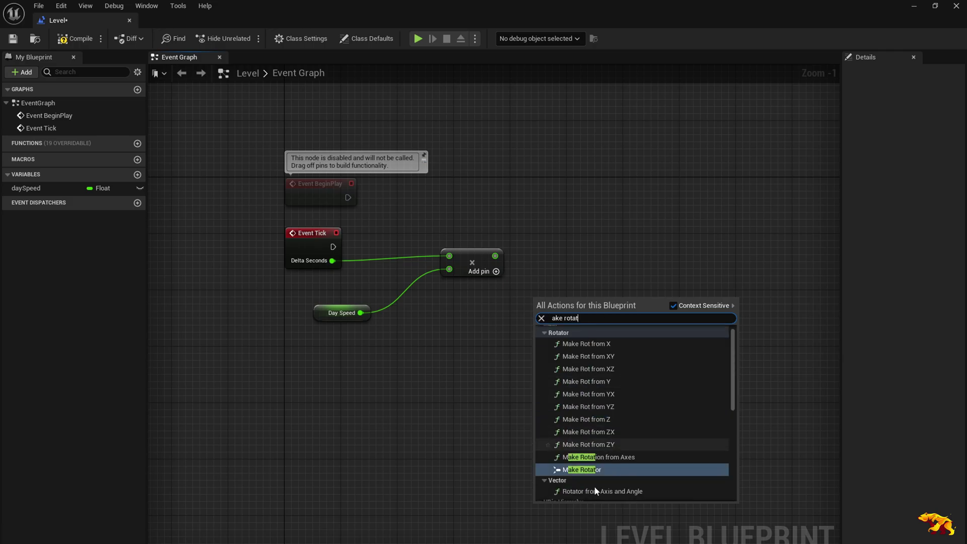
click(584, 471)
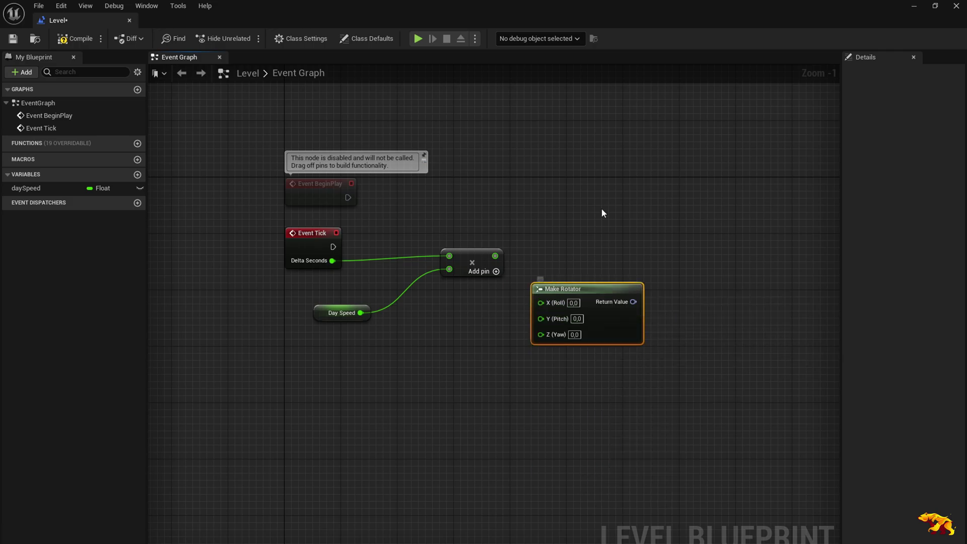
drag(574, 295, 574, 232)
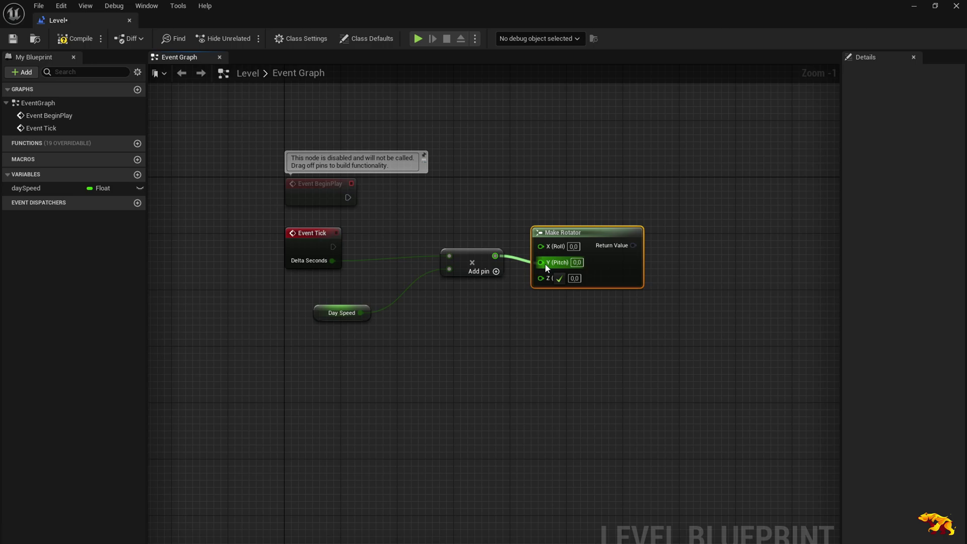
drag(494, 260, 540, 262)
drag(568, 232, 583, 220)
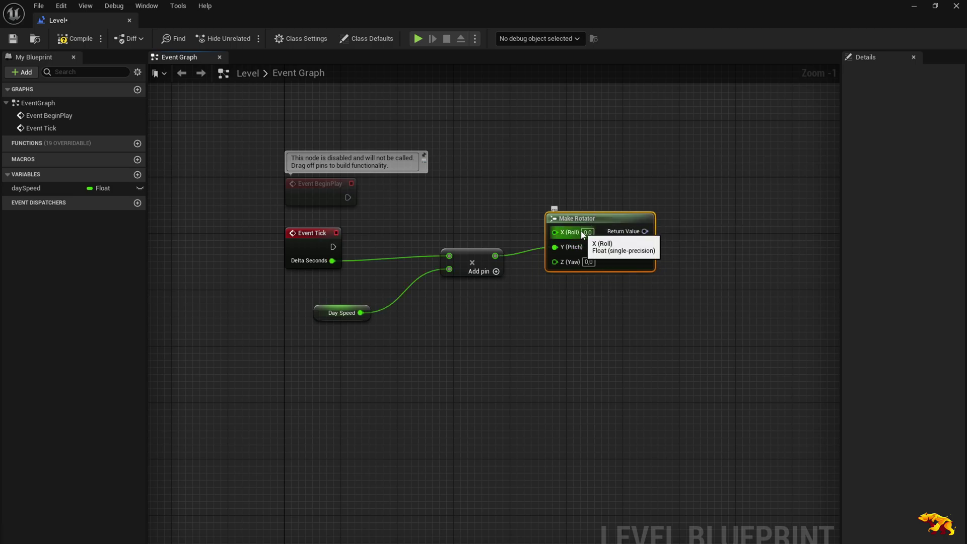
Save and compile, close the blueprint editor, and select DirectionalLight in the Outliner
key(ctrl+s)
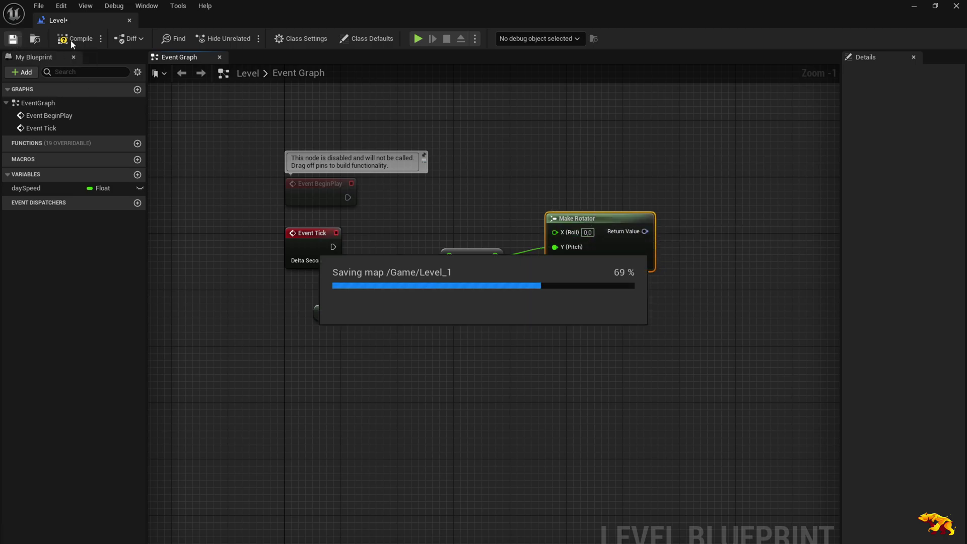
click(79, 39)
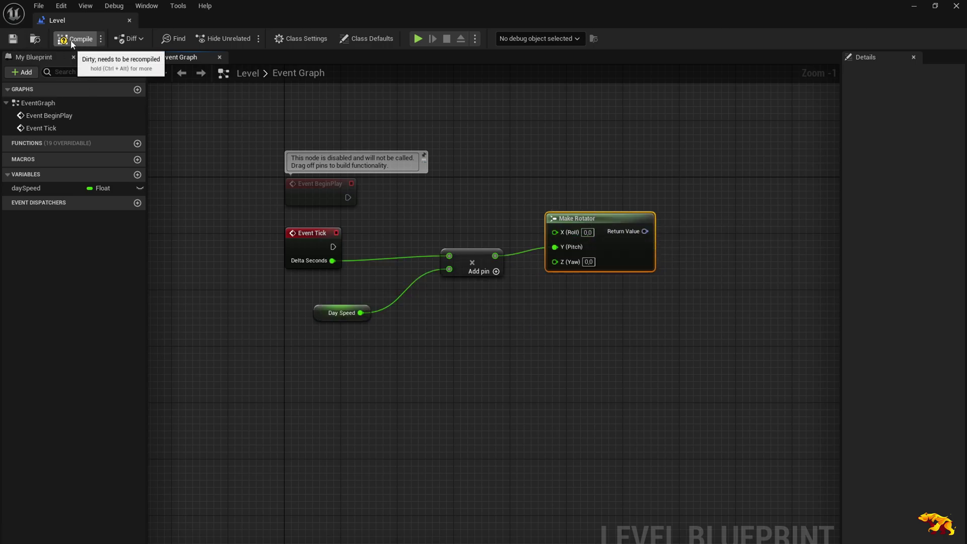
click(129, 21)
click(861, 121)
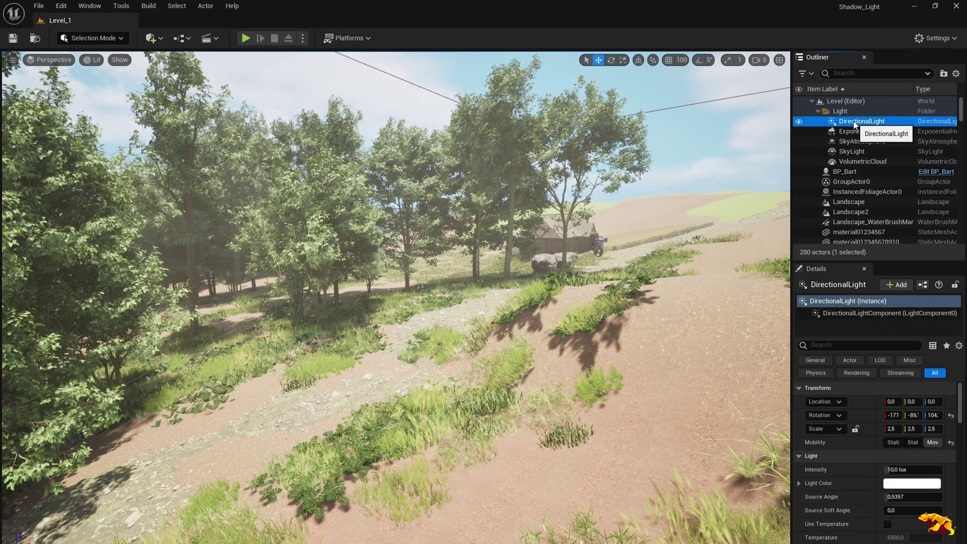
Reopen the Level Blueprint and add Add Actor Local Rotation targeting the DirectionalLight
click(181, 38)
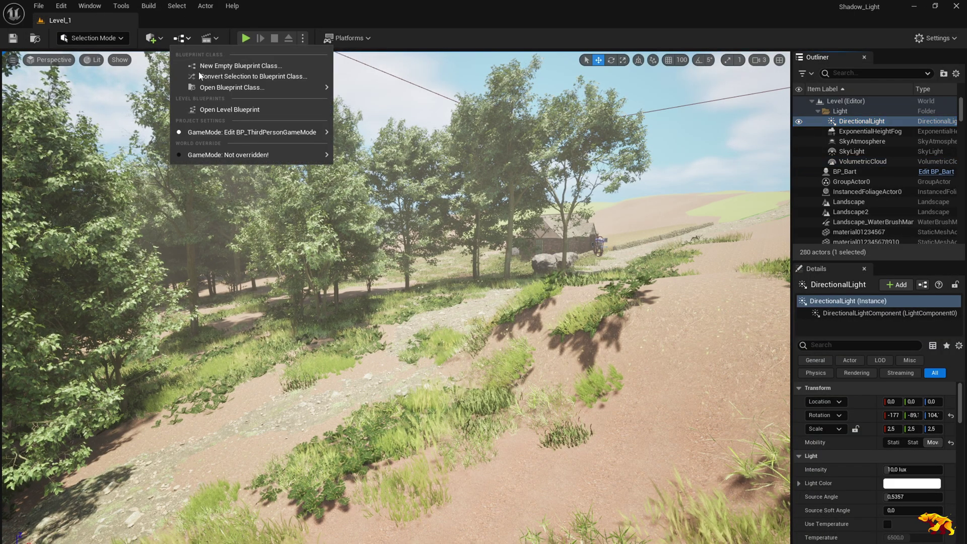
click(229, 109)
right_click(530, 363)
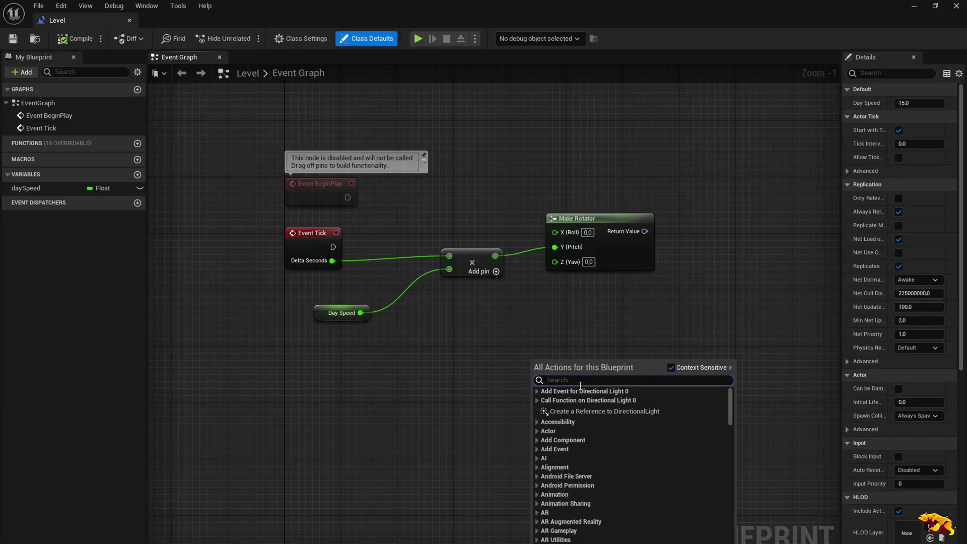
text(add actor )
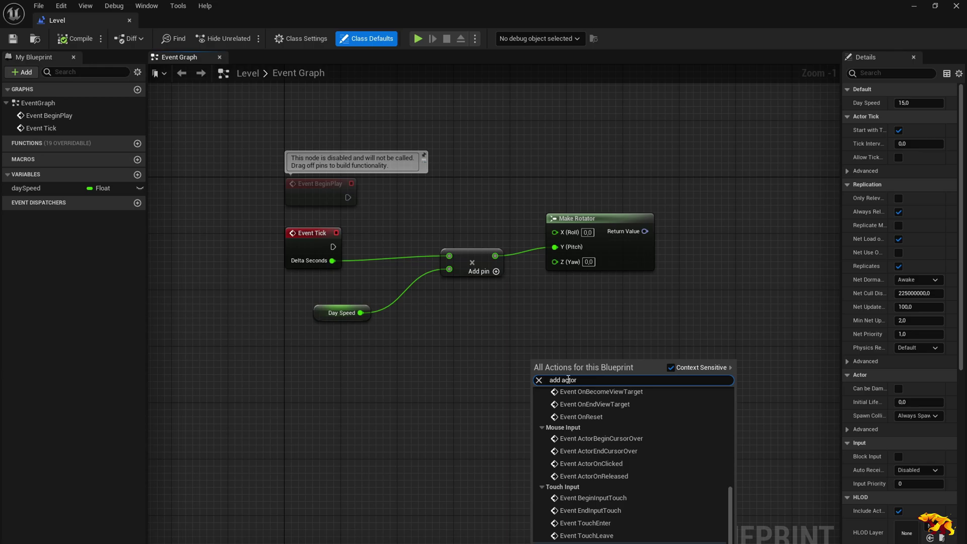
text(roa)
key(BackSpace)
key(BackSpace)
text(tati)
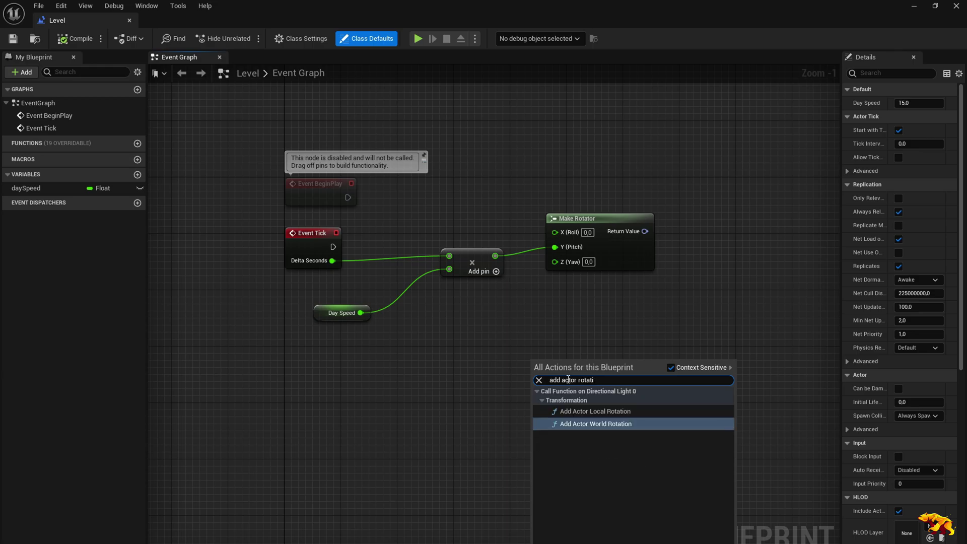
click(594, 410)
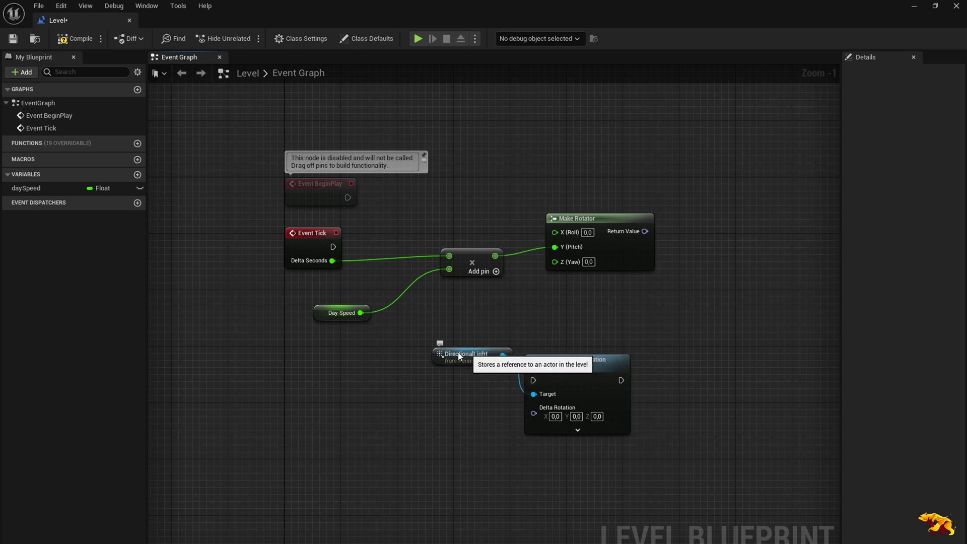
Arrange the nodes and link Event Tick's execution to Add Actor Local Rotation
drag(474, 354, 338, 374)
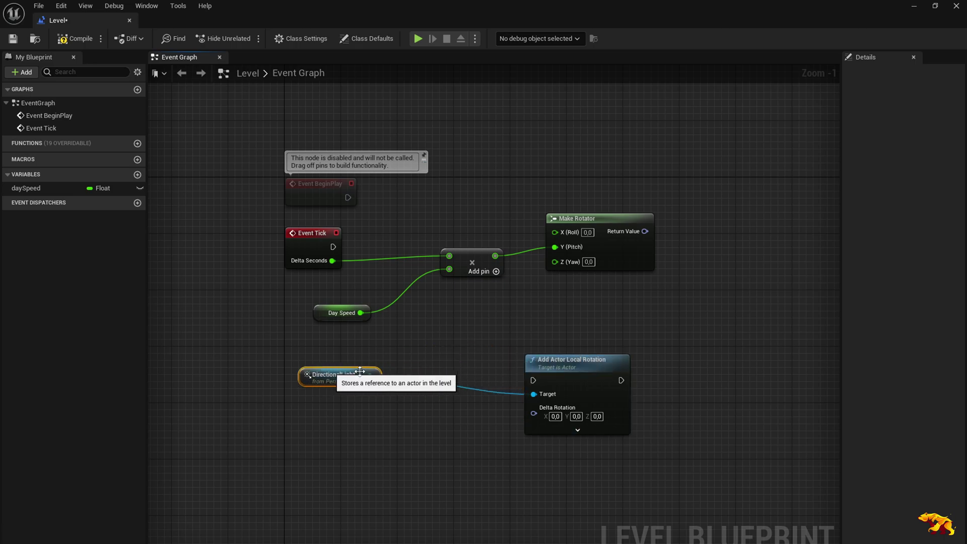
mouse_move(547, 357)
mouse_down()
mouse_move(620, 312)
mouse_move(591, 312)
mouse_up()
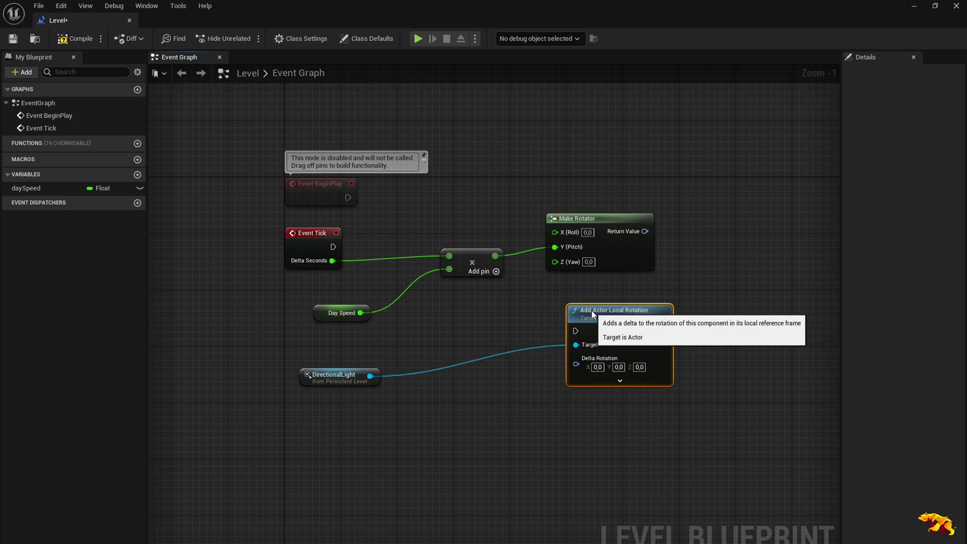
drag(333, 247, 413, 282)
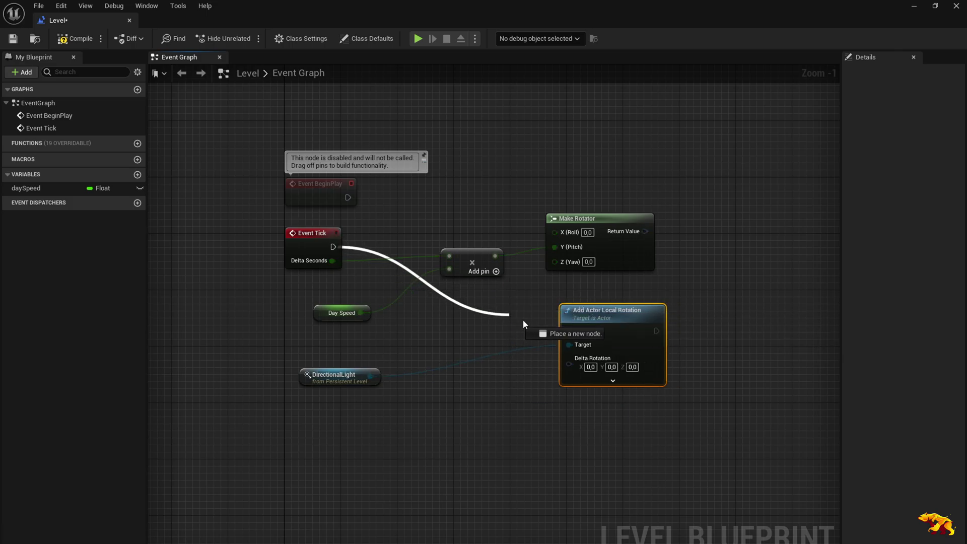
drag(522, 324, 566, 331)
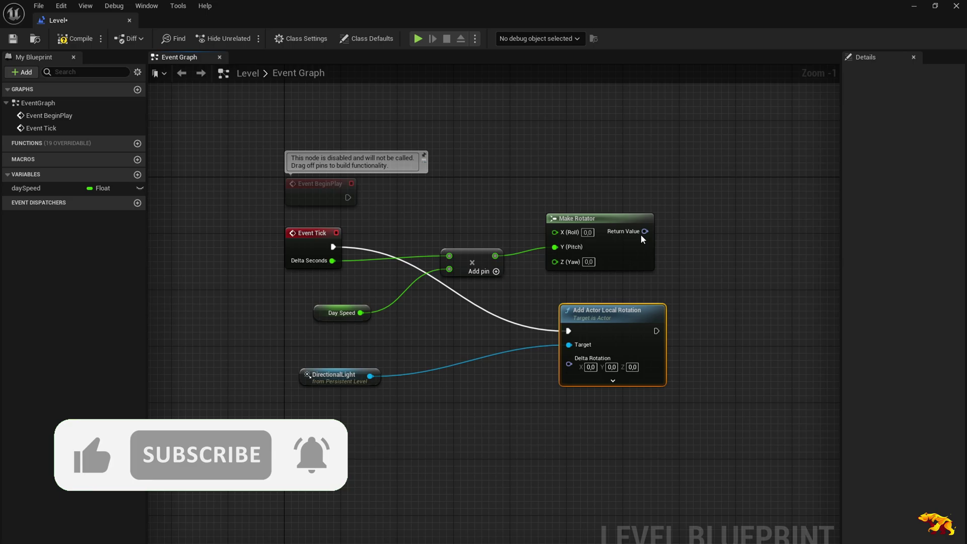
Connect Make Rotator's output to Delta Rotation, save the level, and close the editor
mouse_move(644, 231)
mouse_down()
mouse_move(668, 230)
mouse_move(568, 363)
mouse_up()
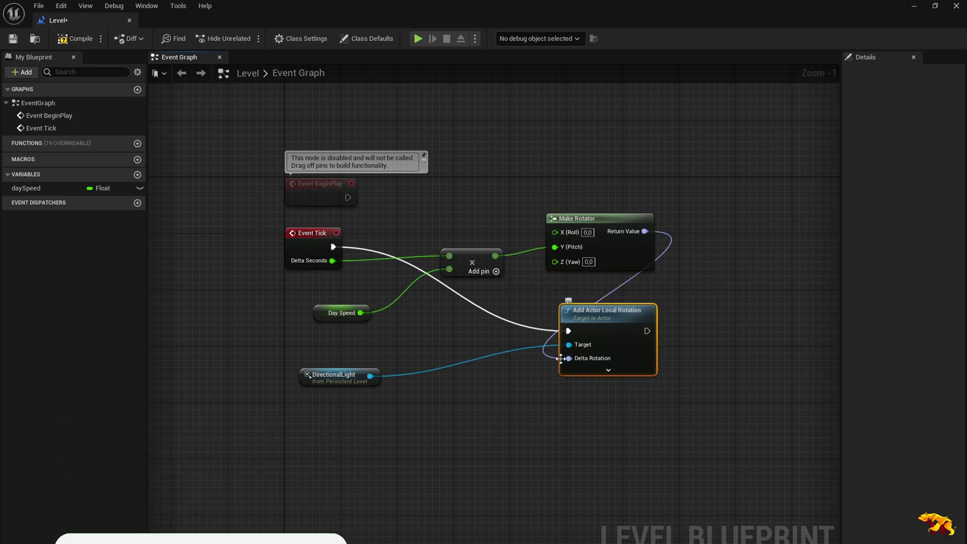
click(15, 43)
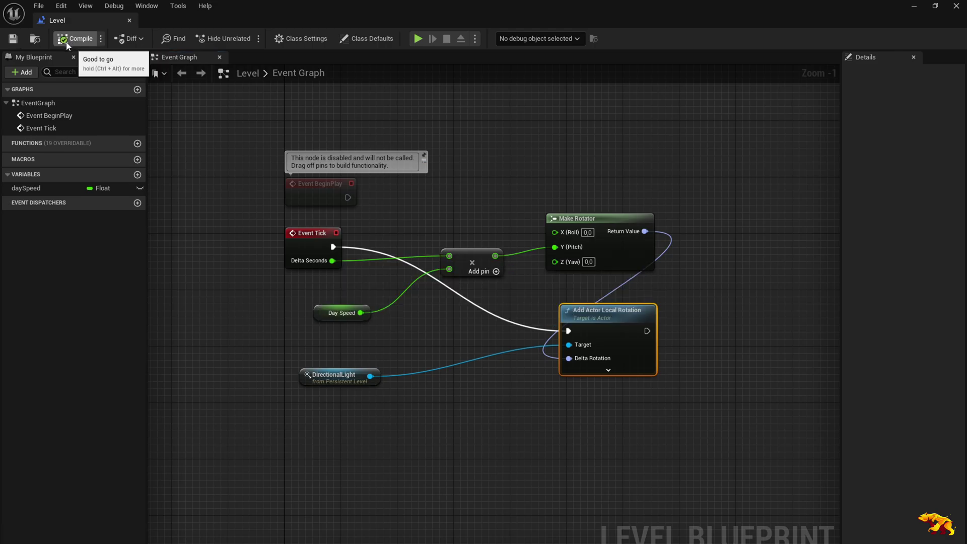
click(129, 21)
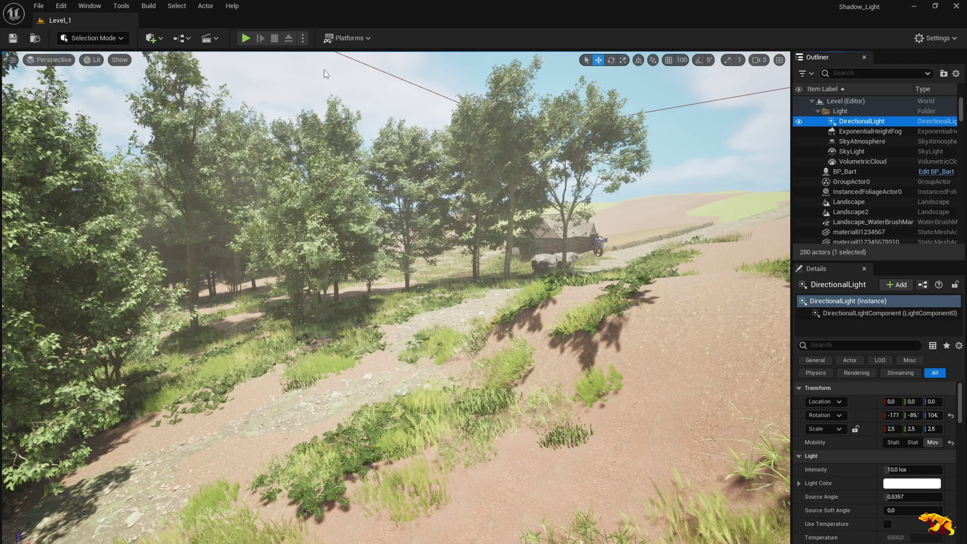
Start Play and run the character toward the forest while watching the lighting
click(245, 38)
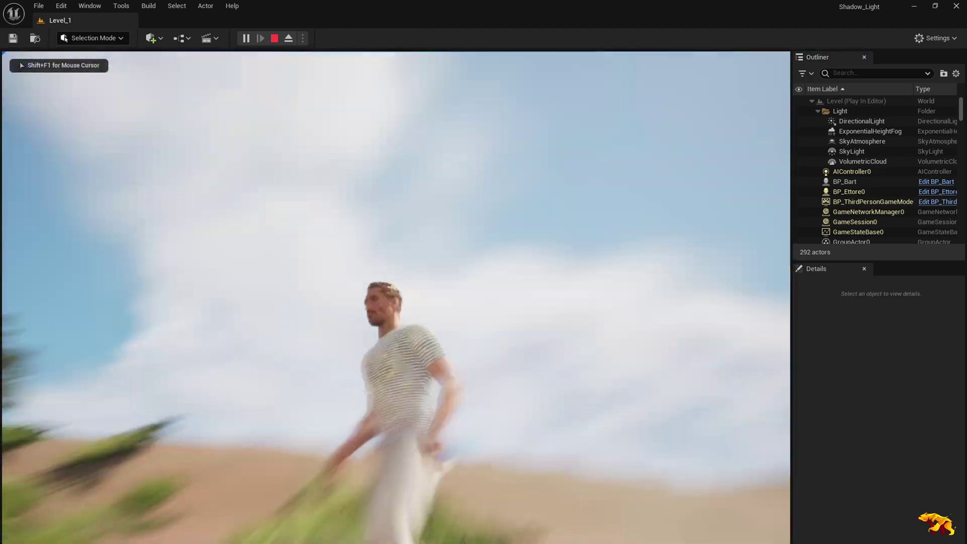
drag(393, 302, 393, 302)
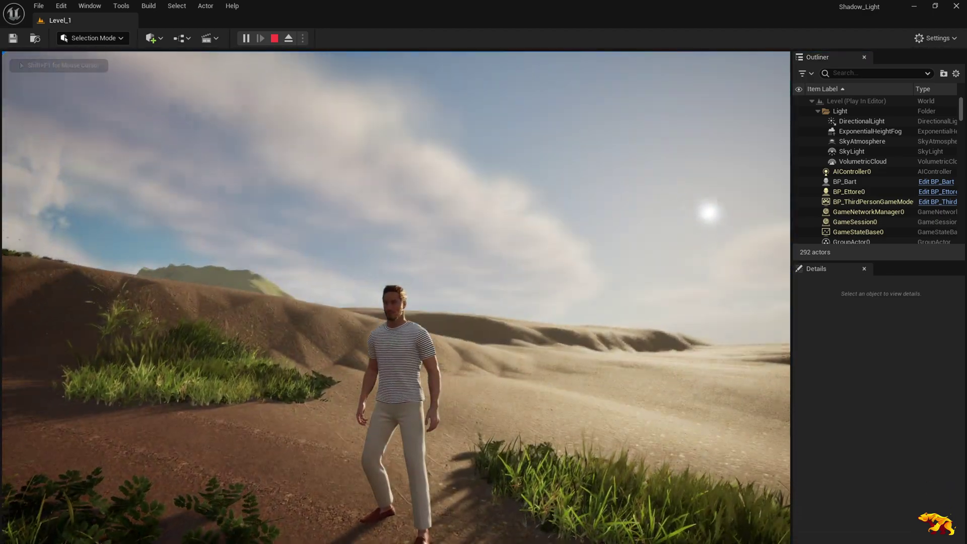
key(w)
key(w)
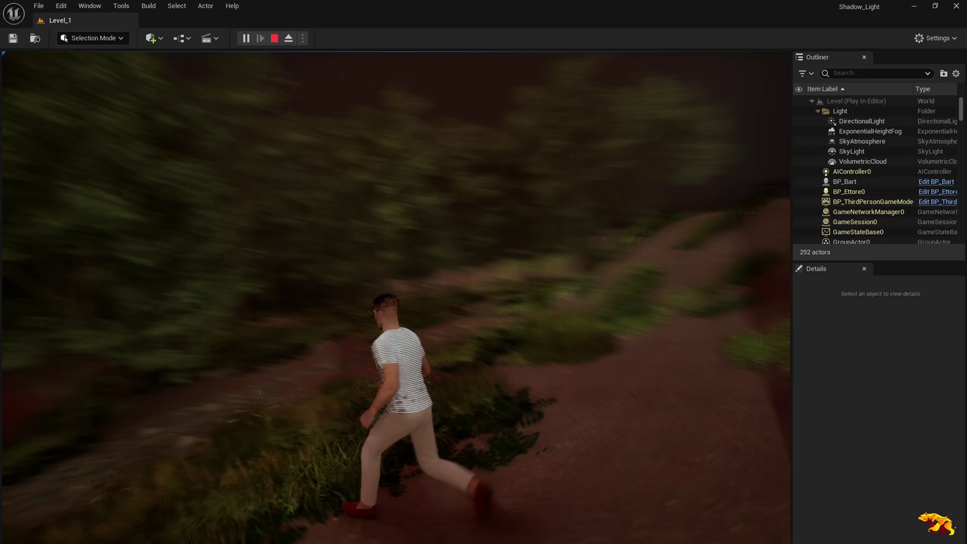
key(w)
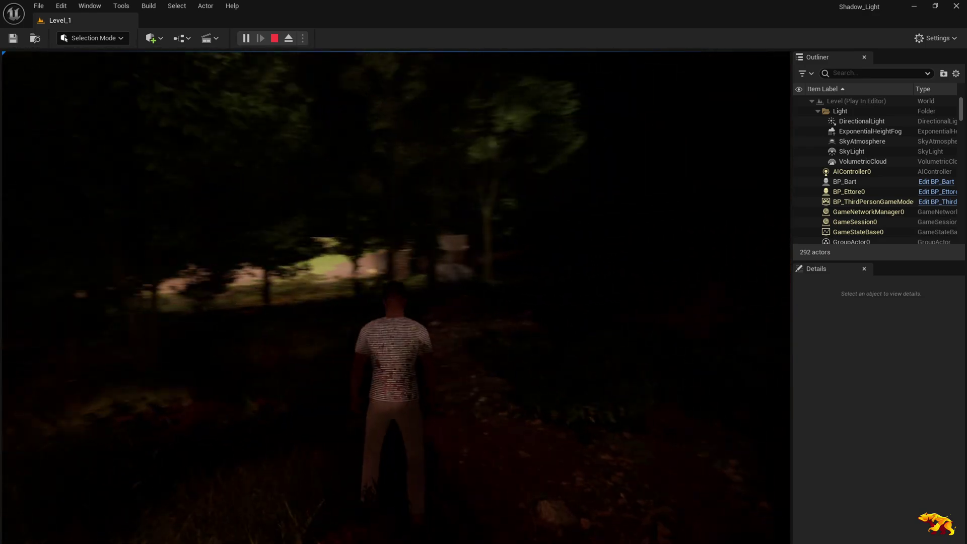
key(w)
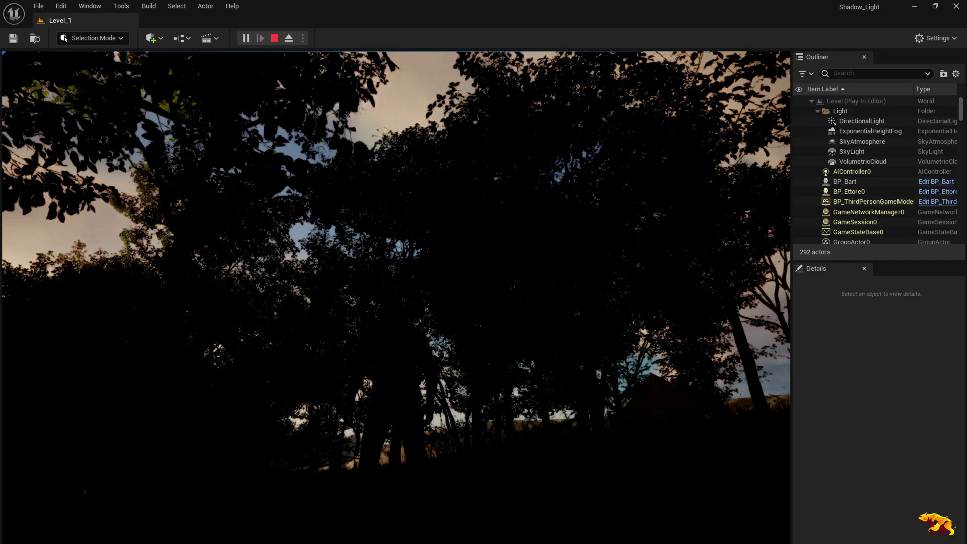
key(w)
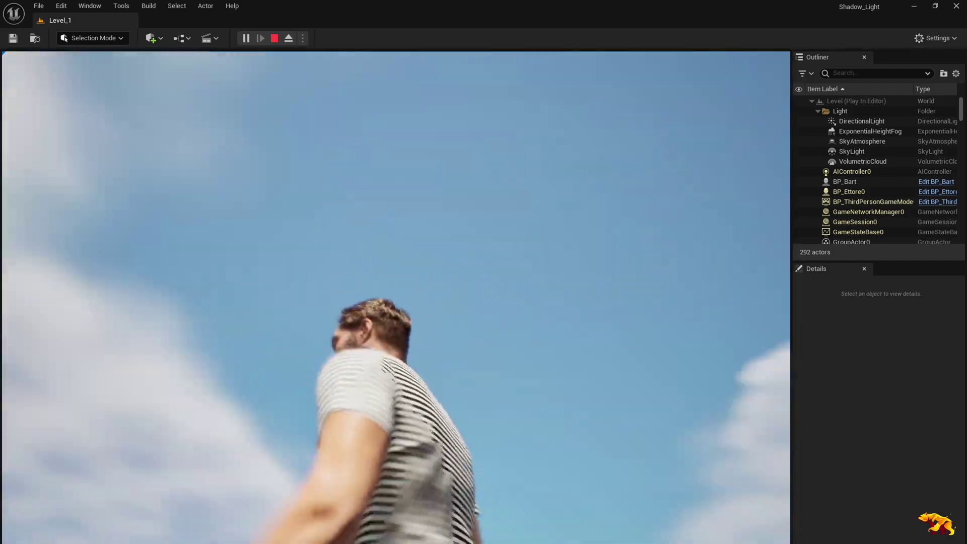
Orbit the camera toward the sun, keep running as night falls, then stop with Esc
drag(393, 294, 529, 295)
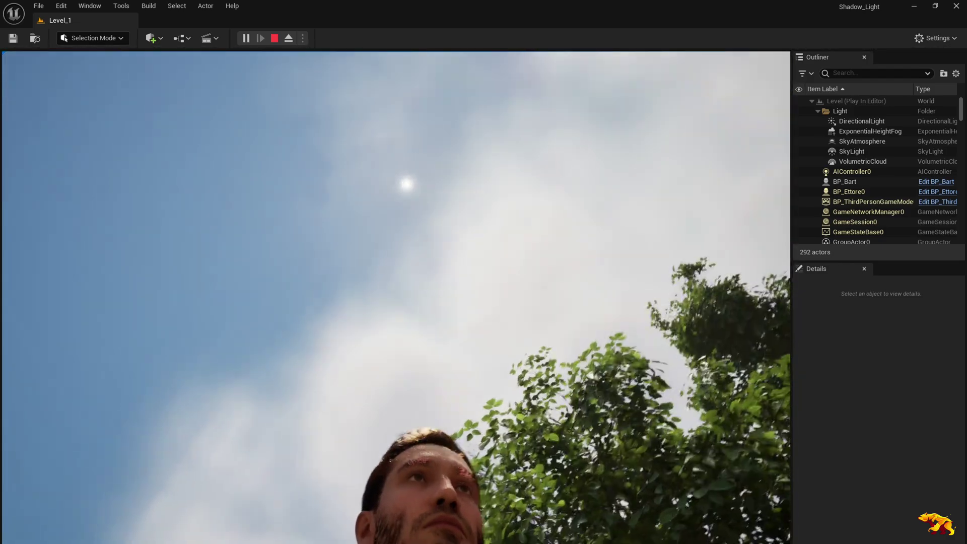
drag(393, 294, 529, 295)
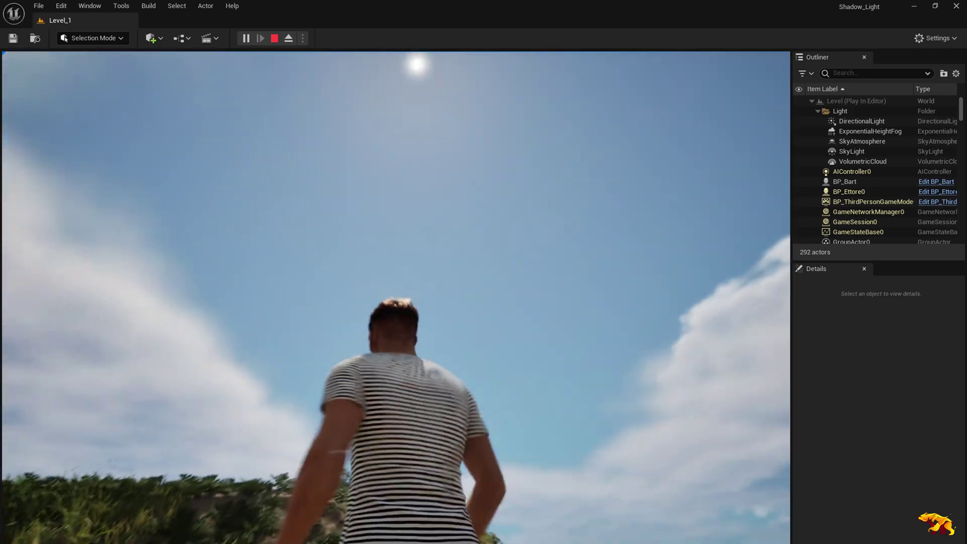
drag(393, 295, 529, 339)
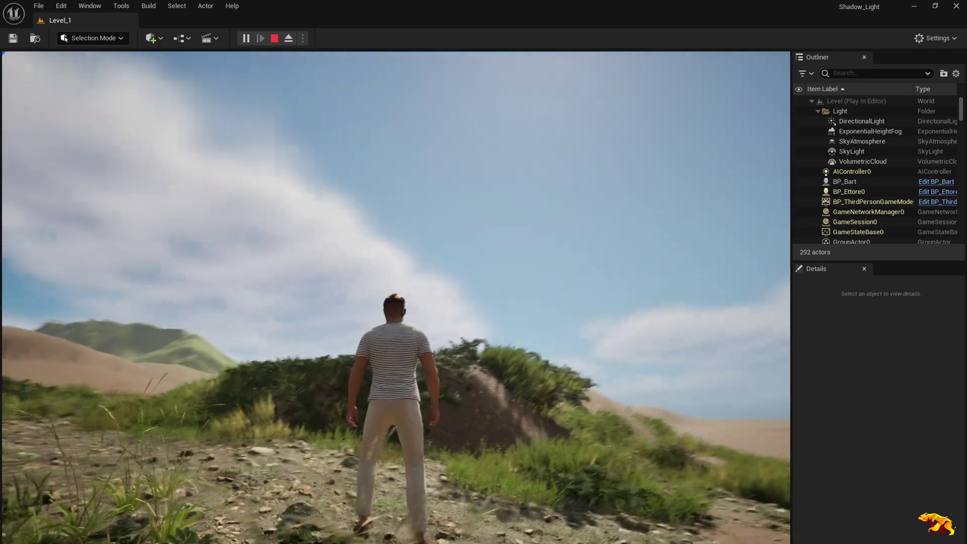
key(w)
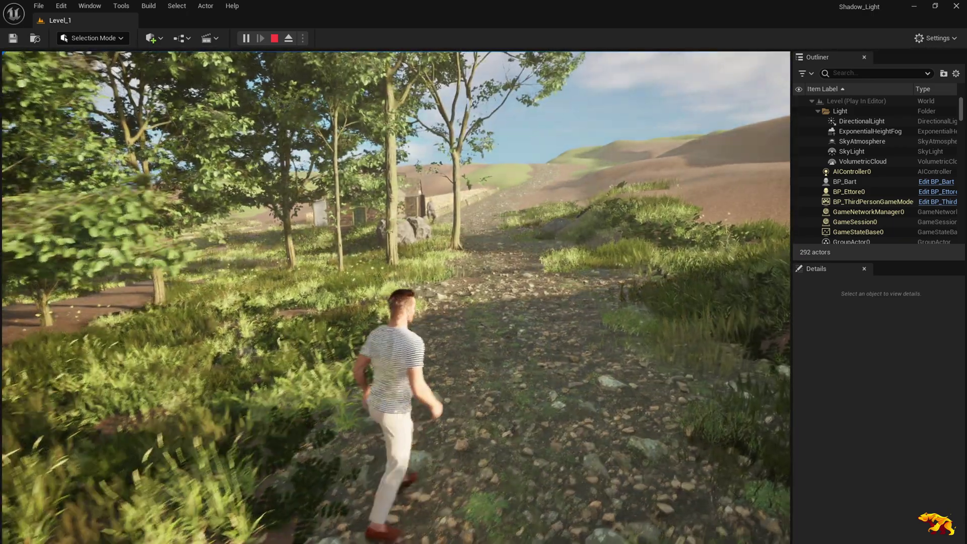
key(w)
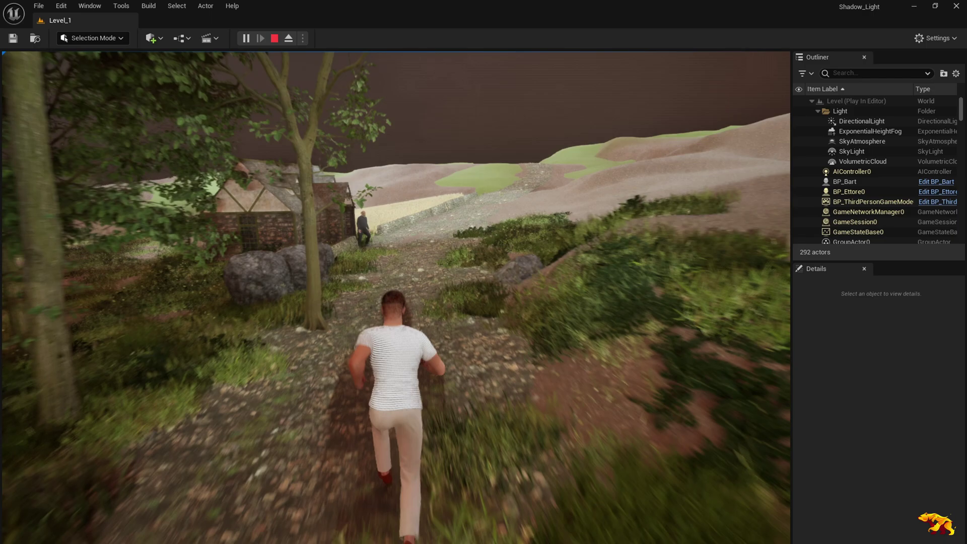
key(w)
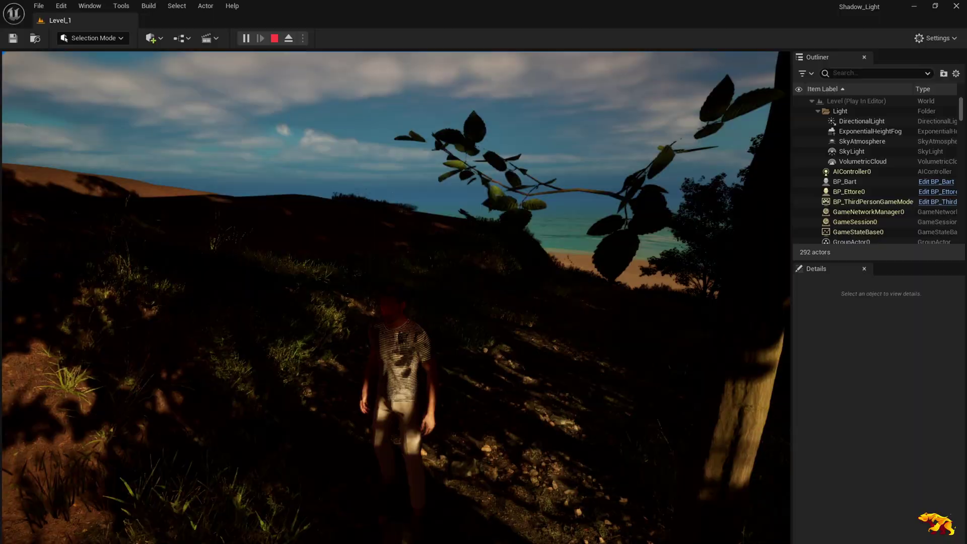
key(Escape)
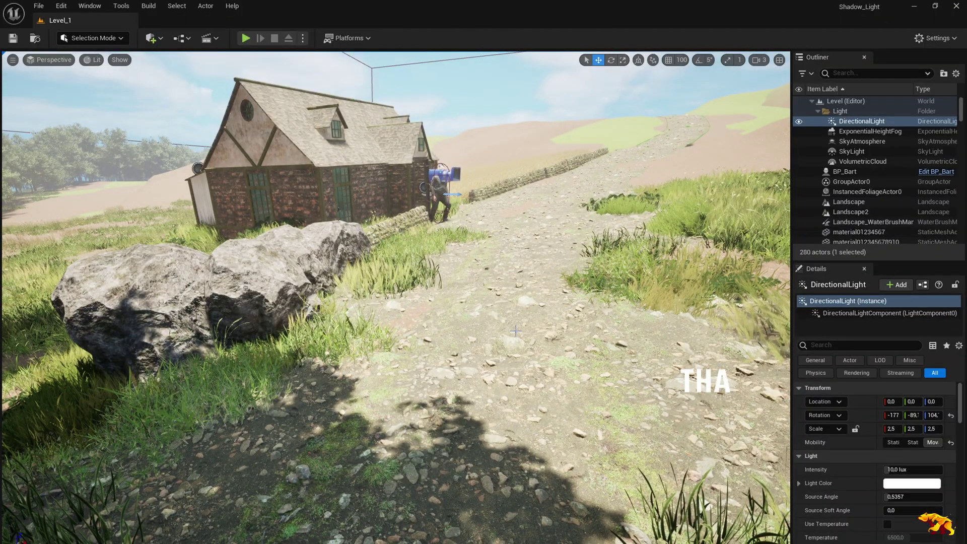